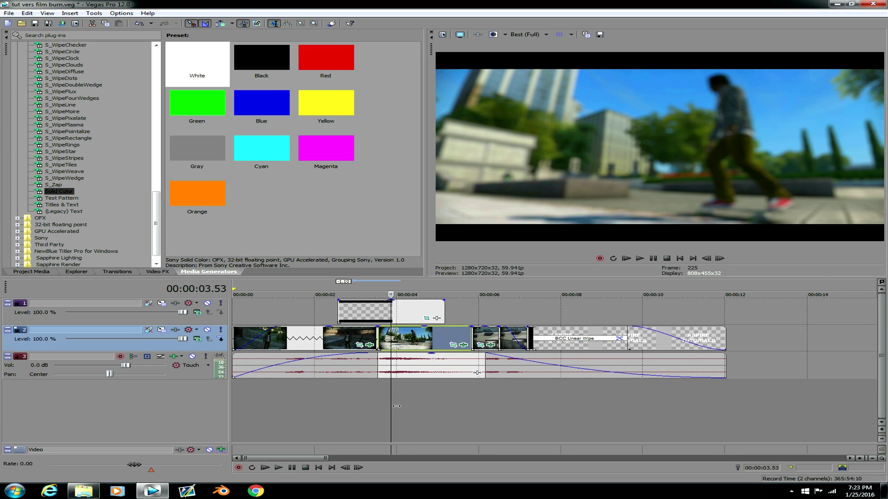
Preview the transition near three seconds and select the clip at the boundary
left_click_drag(392, 405, 364, 403)
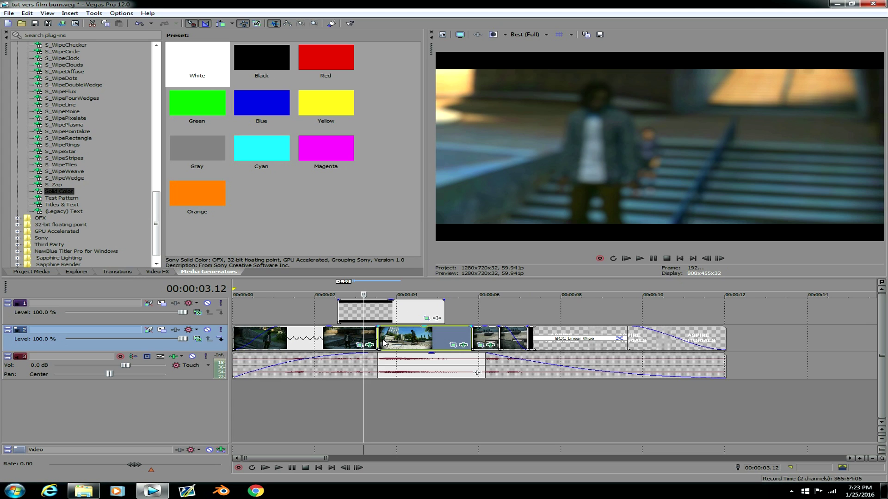
left_click(378, 337)
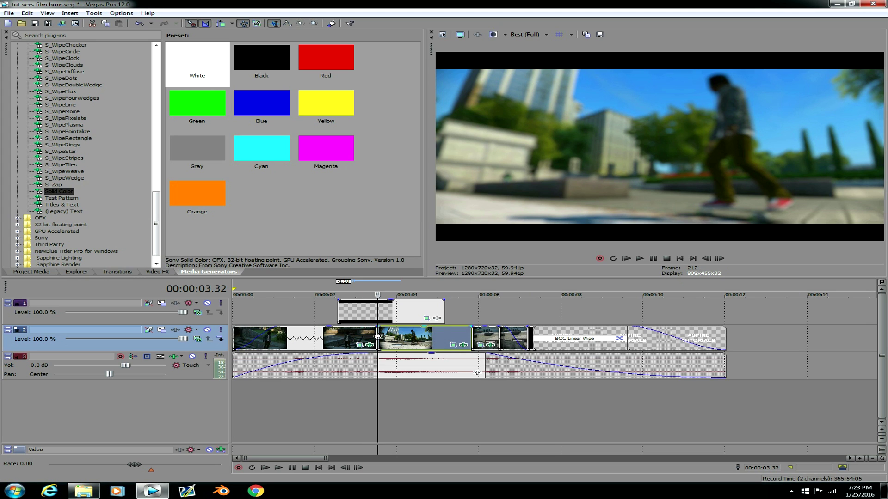
left_click(378, 337)
Insert a new empty video track at the top of the timeline
left_click_drag(452, 315, 455, 315)
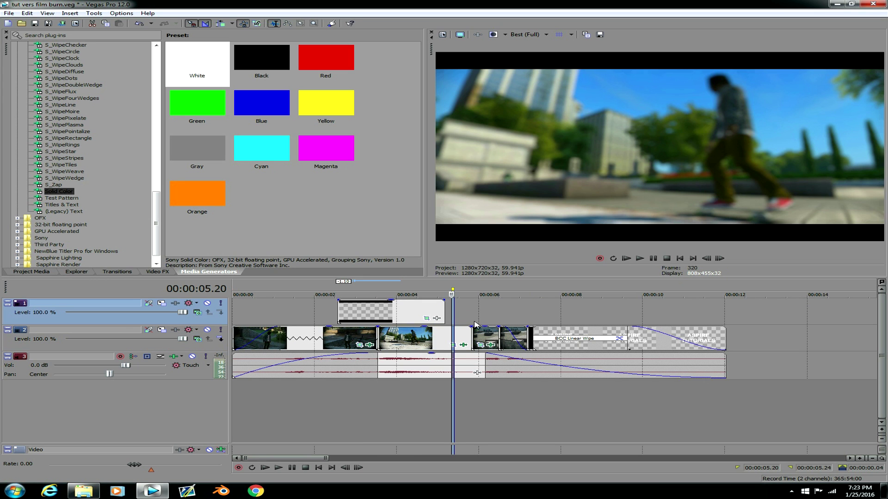
left_click(461, 315)
right_click(461, 315)
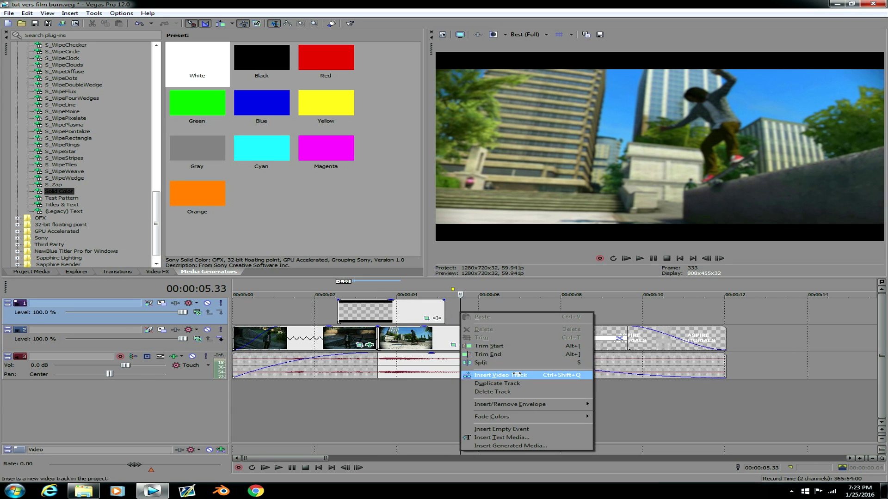
left_click(490, 375)
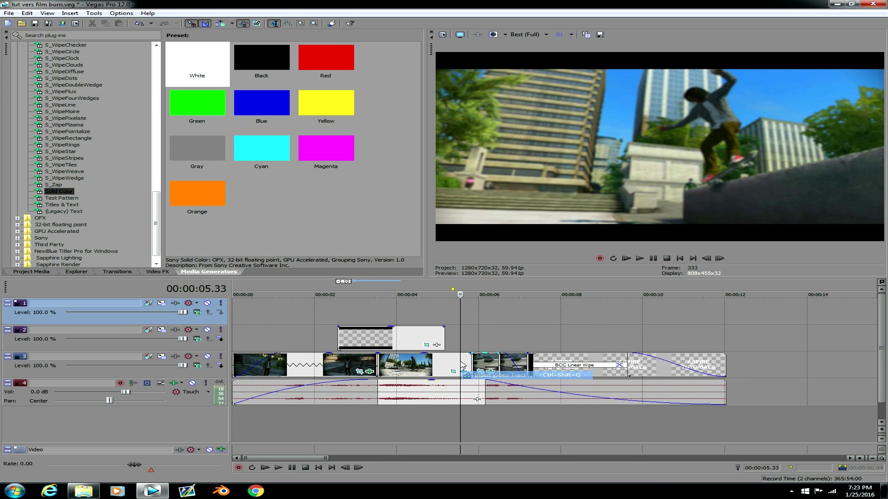
Move the overlay clip onto the new top track and set track 2 to Add compositing
left_click(379, 367)
scroll(496, 336, "up", 3)
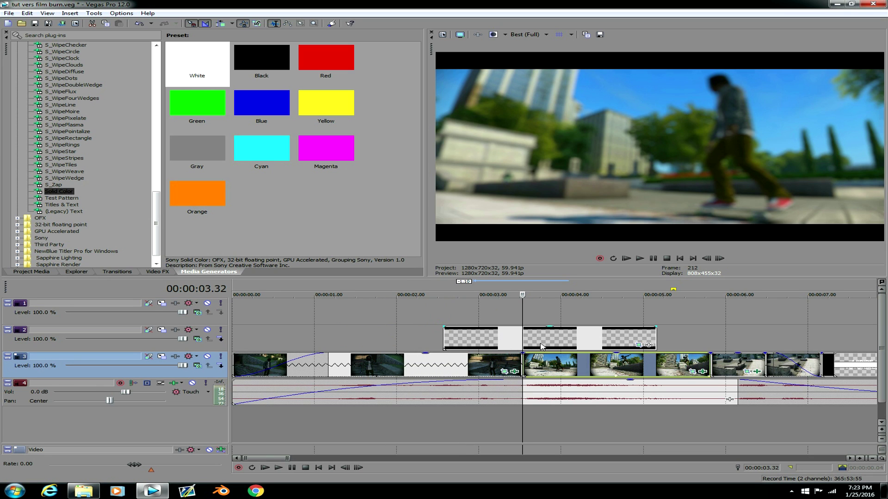
left_click_drag(541, 344, 542, 318)
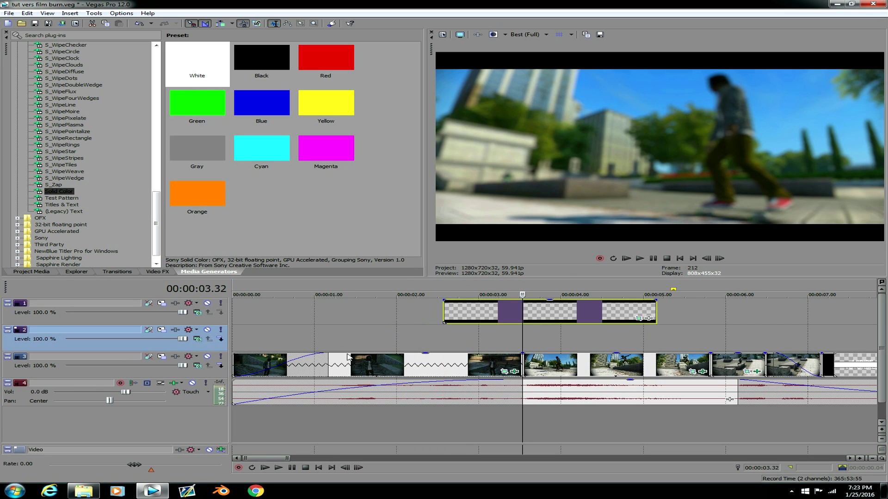
left_click(209, 341)
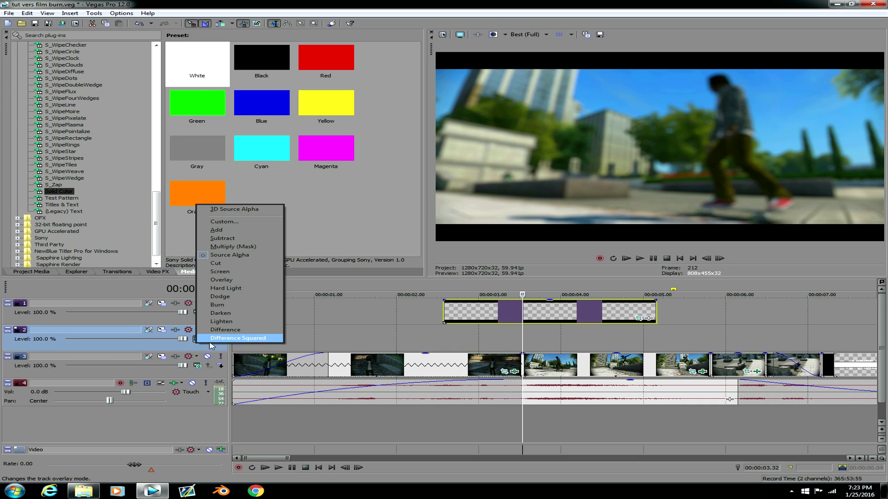
left_click(216, 230)
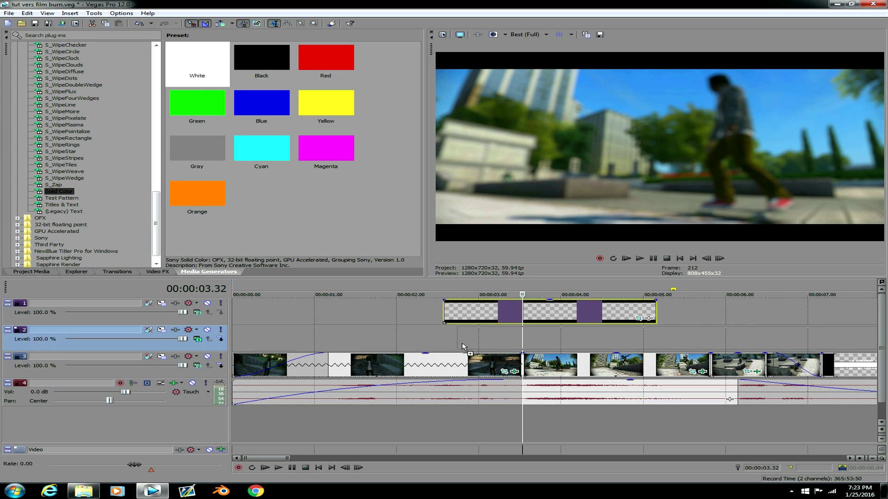
Paste the film burn onto track 2, trim it to the top clip, and check by muting track 1
key("ctrl+v")
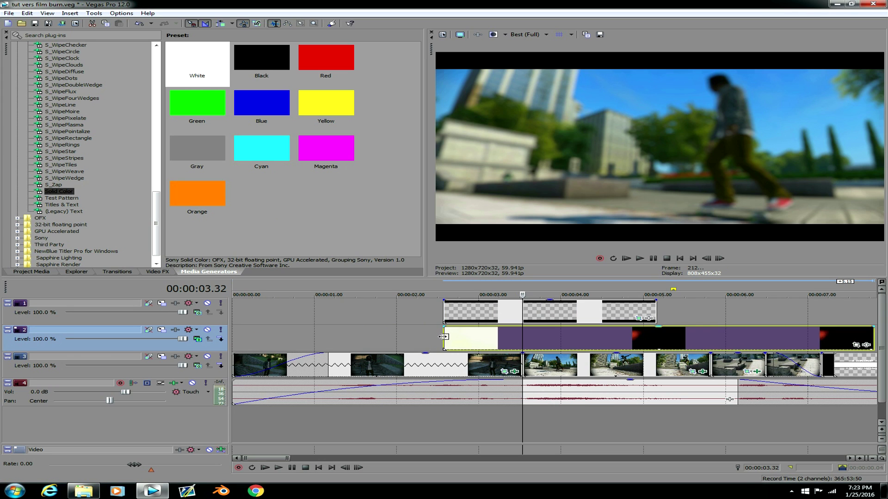
left_click(443, 337)
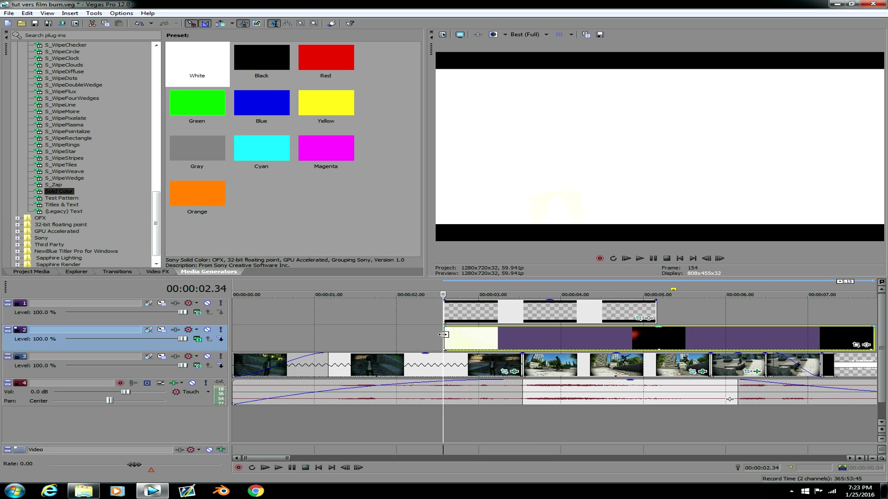
scroll(514, 335, "down", 3)
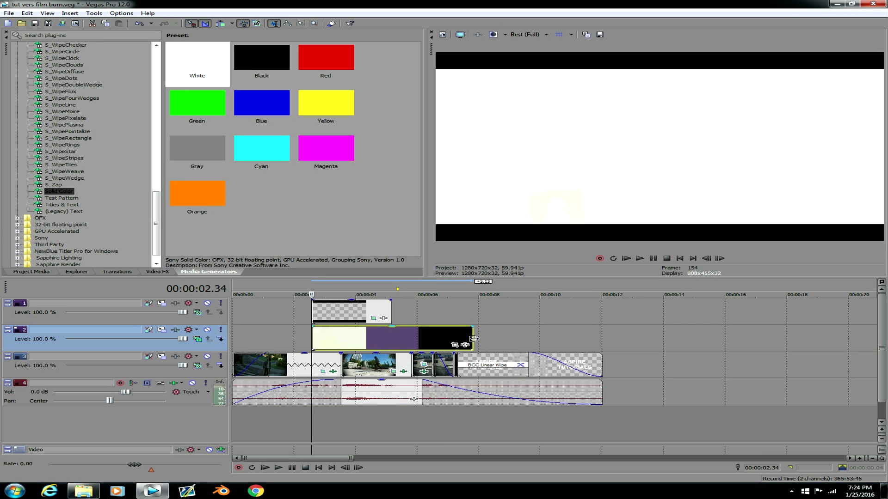
left_click_drag(472, 339, 392, 341)
left_click(348, 315)
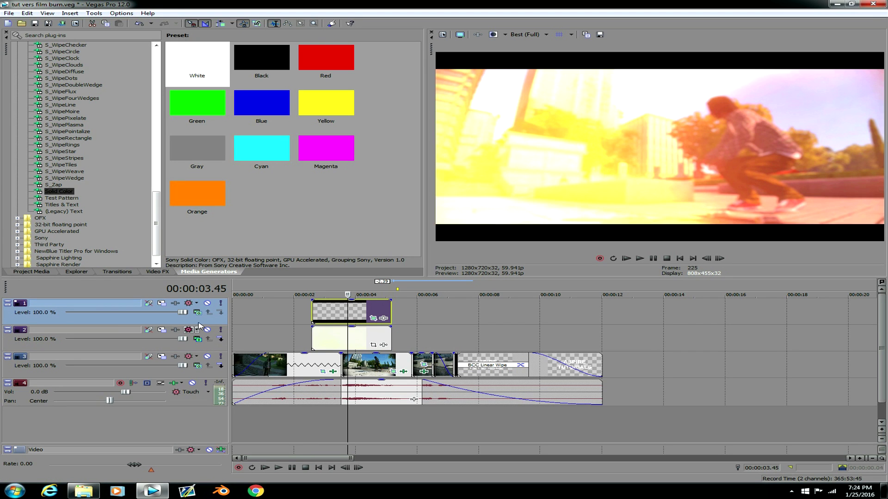
left_click(208, 303)
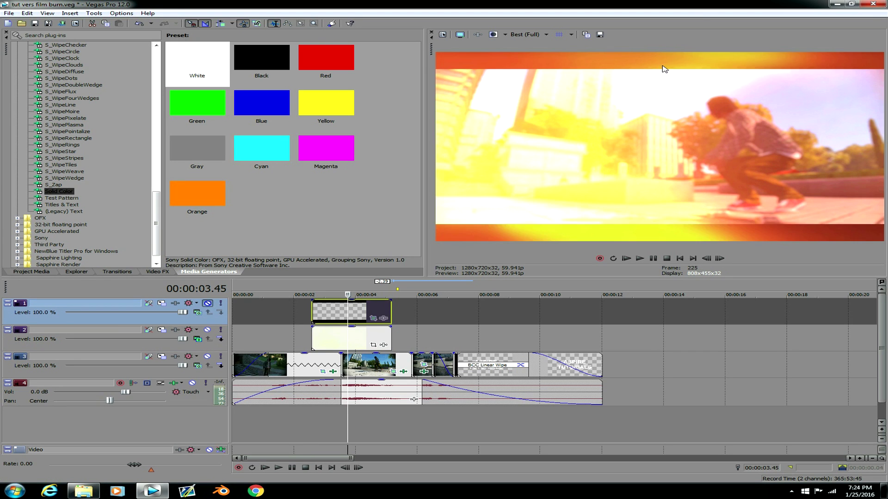
left_click(208, 304)
Lower the film burn clip's opacity to 51%
left_click(344, 340)
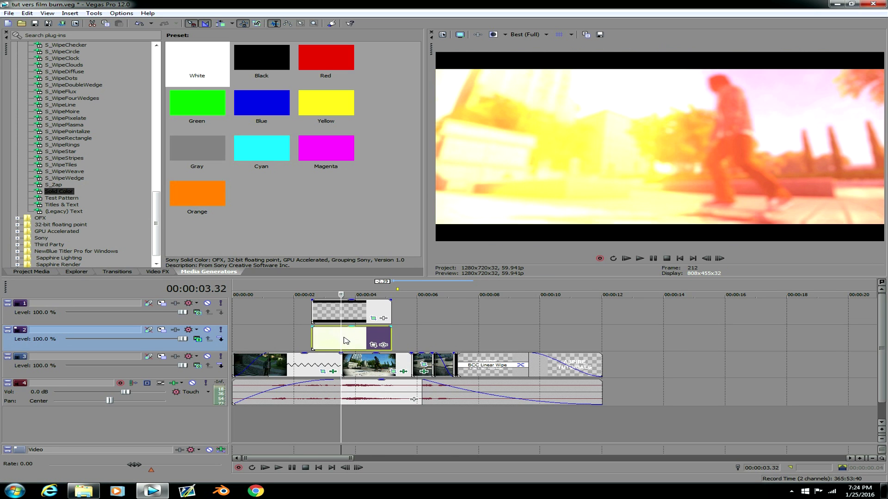
scroll(344, 341, "up", 2)
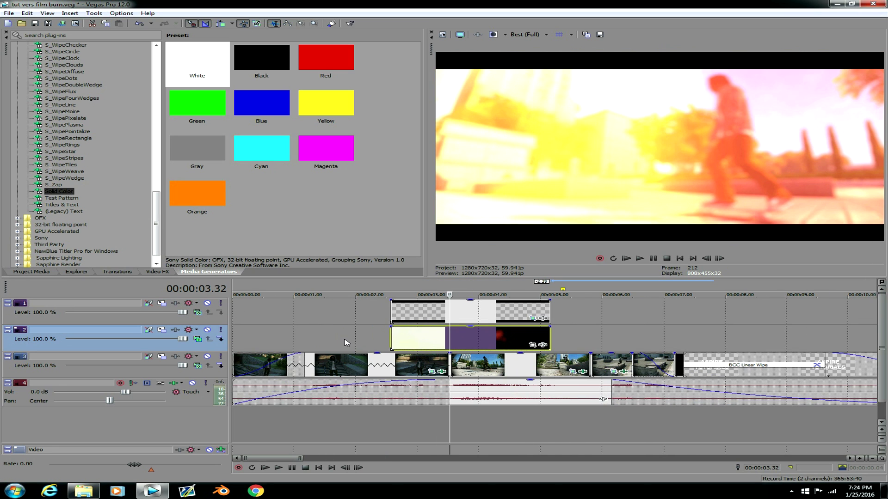
left_click(393, 339)
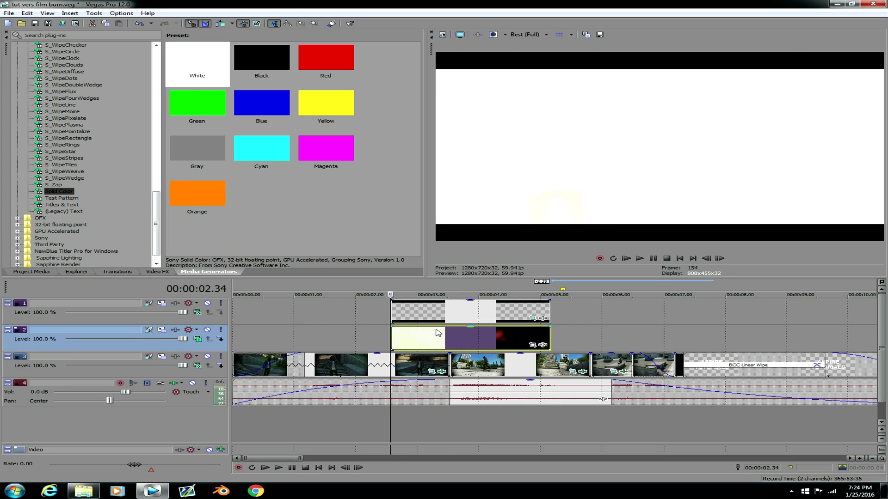
left_click_drag(435, 327, 433, 349)
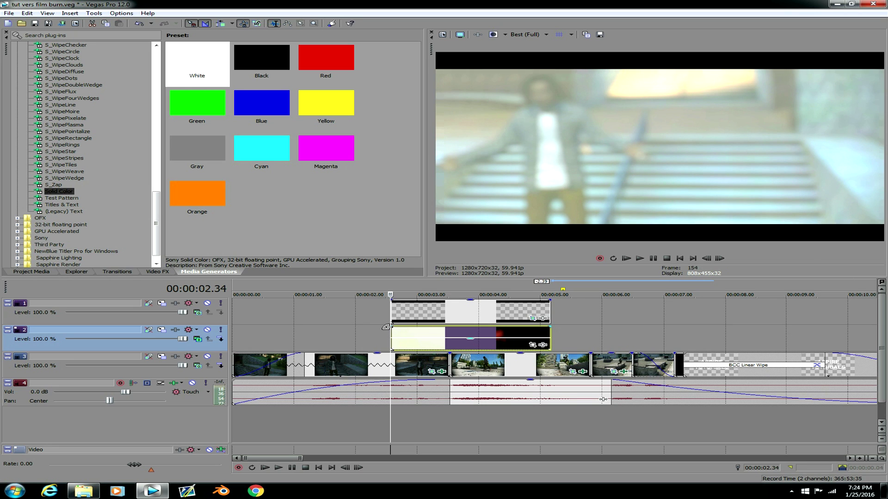
Add a fade-in to the film burn clip and park the playhead at 3.32
left_click_drag(386, 327, 447, 337)
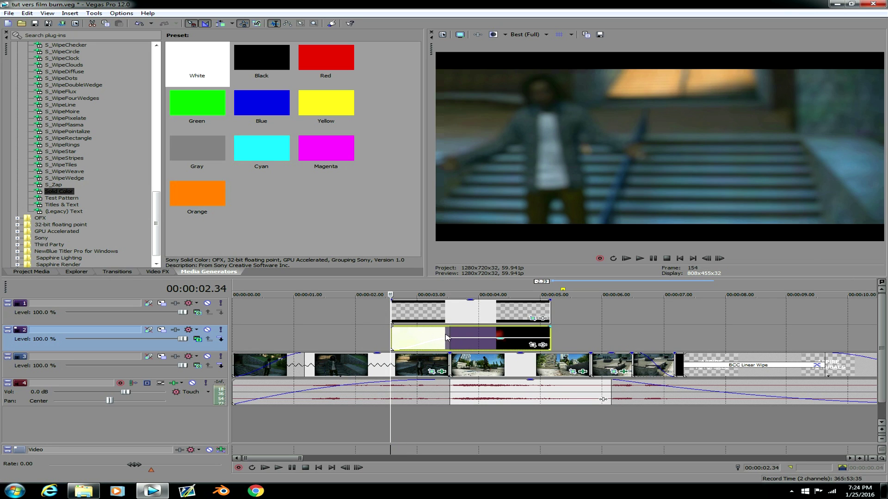
left_click(447, 333)
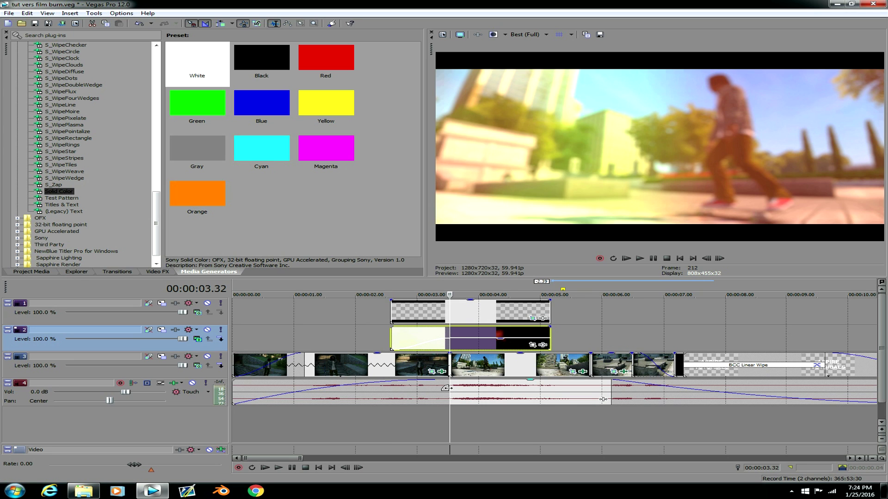
left_click(447, 412)
Start the top clip slightly earlier and shift the film burn to start with it
left_click(392, 317)
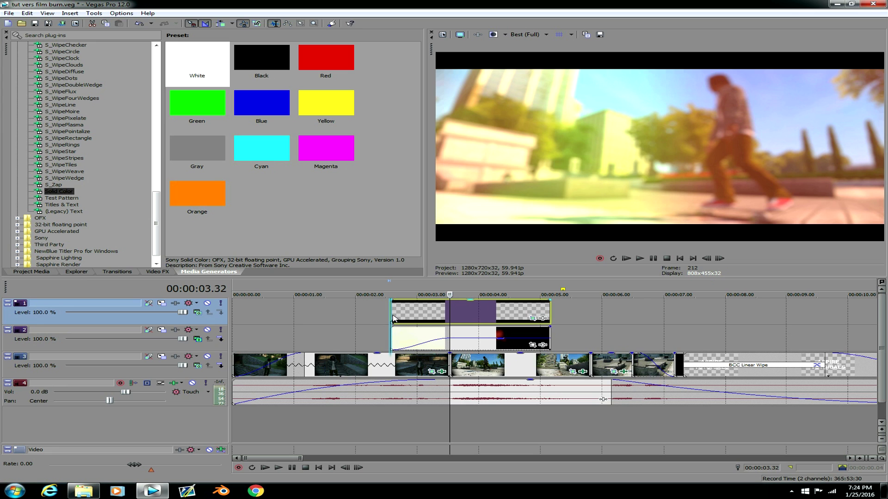
left_click_drag(392, 312, 376, 313)
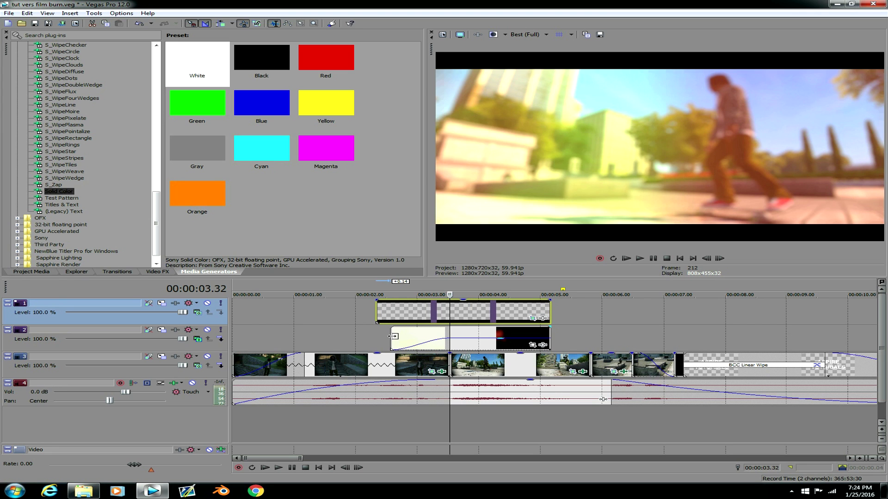
left_click(392, 336)
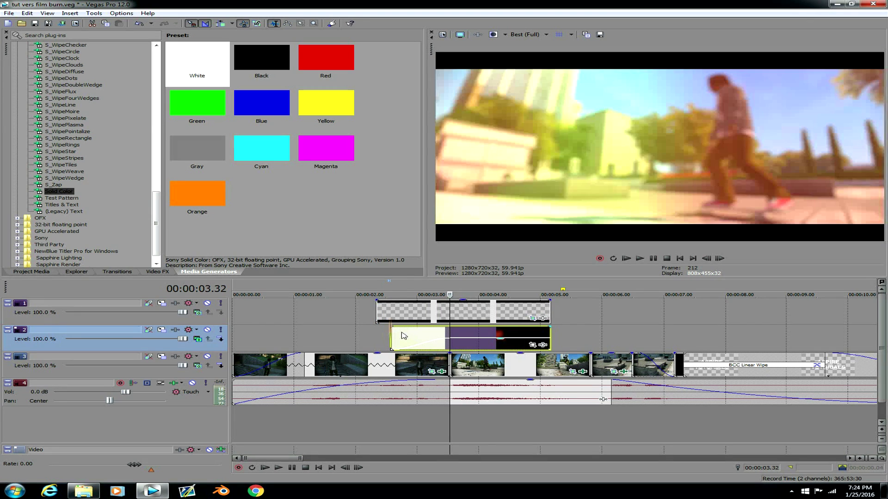
left_click_drag(404, 336, 389, 336)
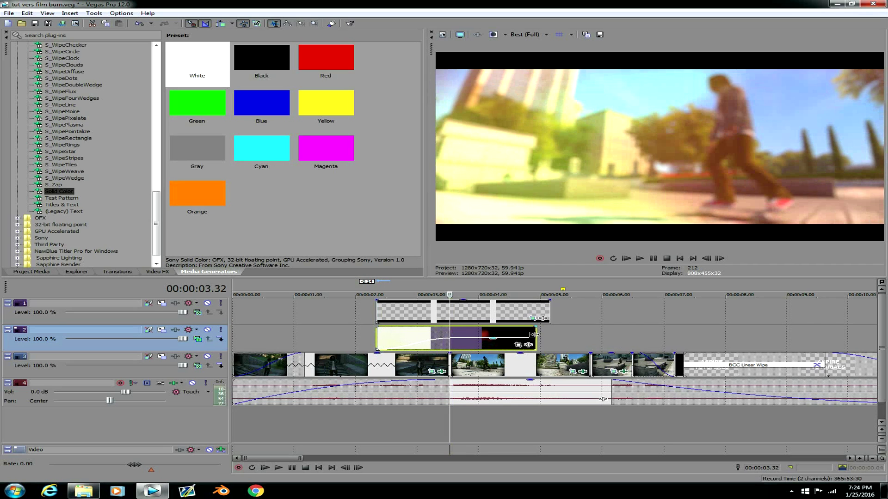
Extend the film burn to track 1's end with a fade-out of about 1.04 seconds
left_click_drag(536, 335, 507, 334)
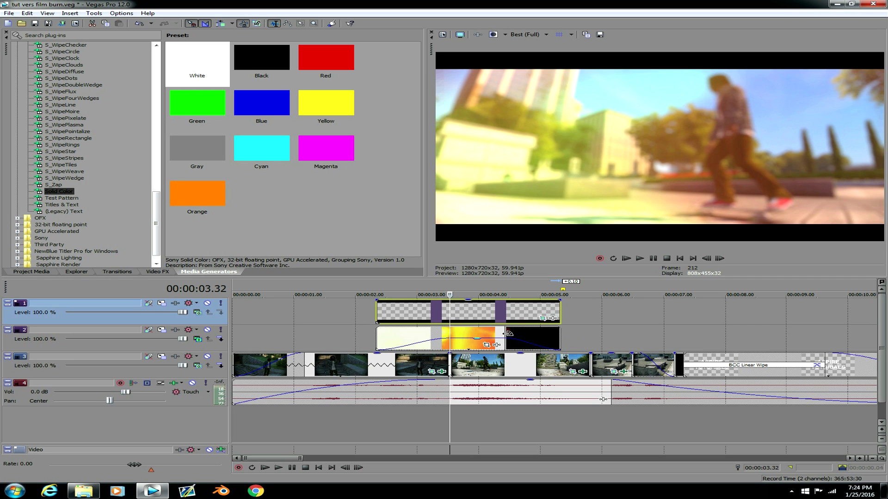
left_click(508, 333)
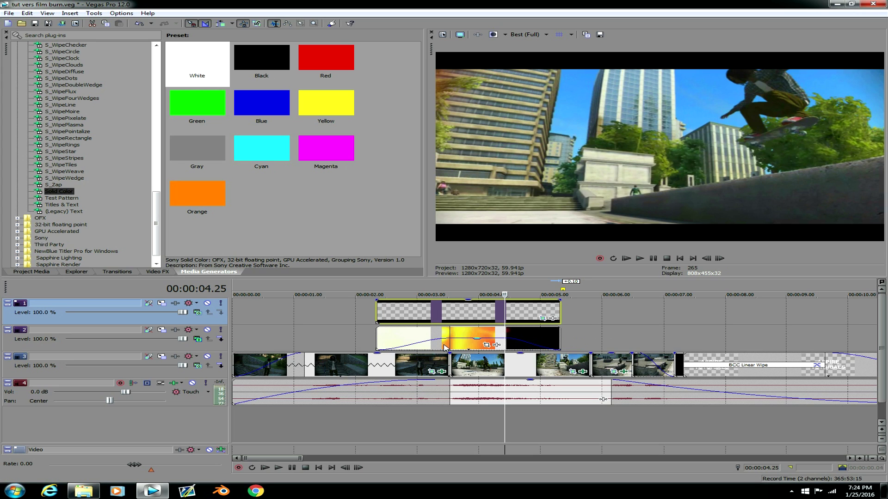
left_click_drag(505, 334, 500, 335)
left_click(450, 338)
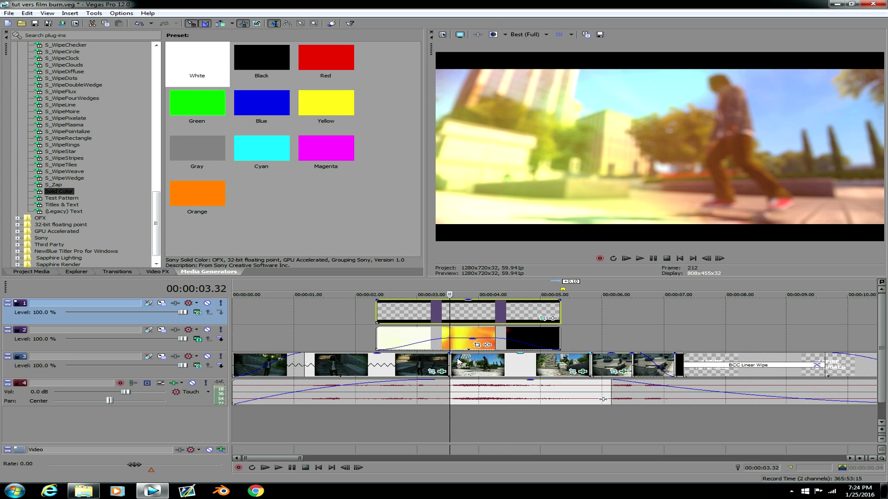
Overlap and slip the track 3 skate clips, then retime their cut around 3.32 seconds
mouse_move(451, 419)
left_mouse_down()
mouse_move(433, 416)
mouse_move(447, 418)
left_mouse_up()
mouse_move(453, 368)
left_mouse_down()
mouse_move(440, 368)
mouse_move(472, 366)
mouse_move(455, 367)
left_mouse_up()
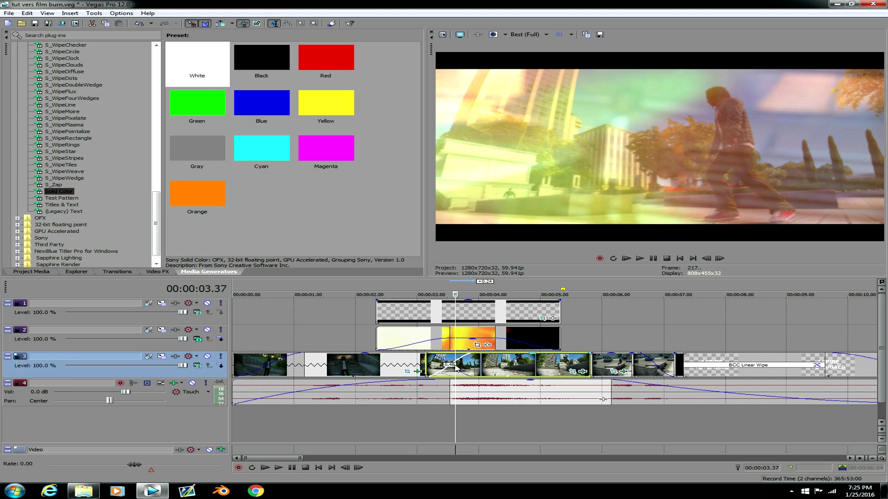
mouse_move(466, 365)
left_mouse_down()
mouse_move(430, 365)
mouse_move(453, 361)
left_mouse_up()
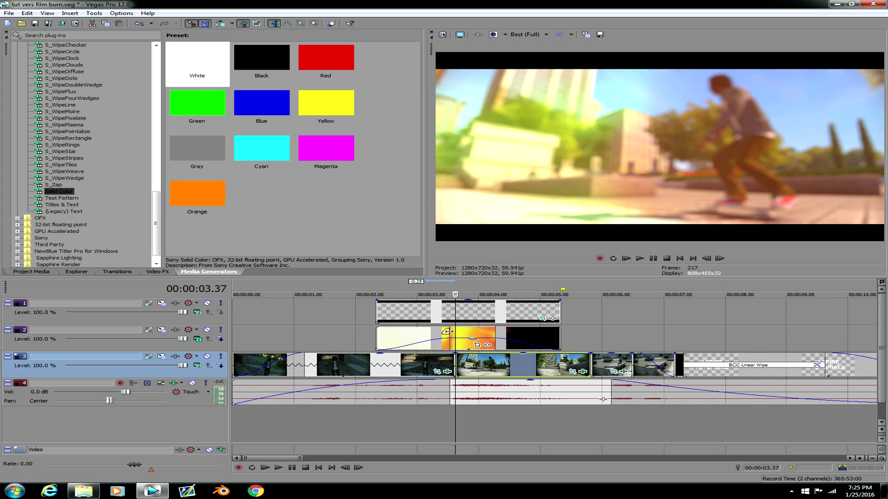
left_click(450, 334)
mouse_move(451, 356)
left_mouse_down()
mouse_move(442, 359)
mouse_move(453, 361)
left_mouse_up()
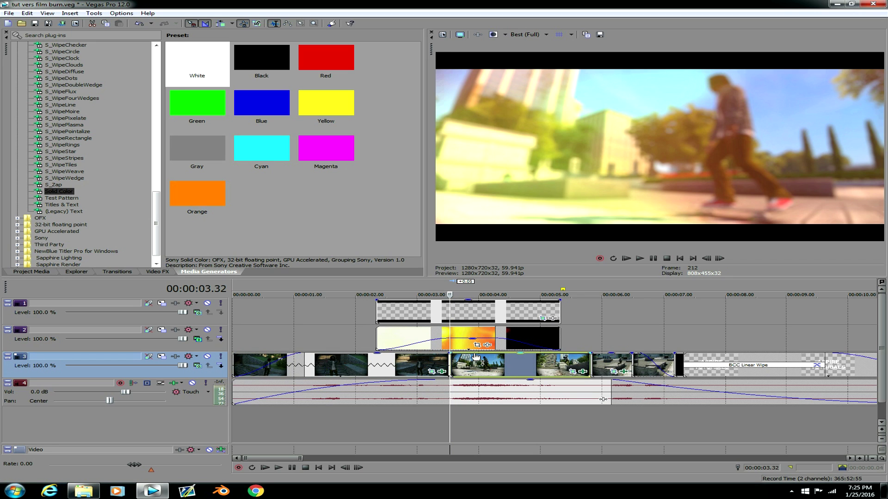
Insert a new video track and place the White solid colour on it
right_click(600, 372)
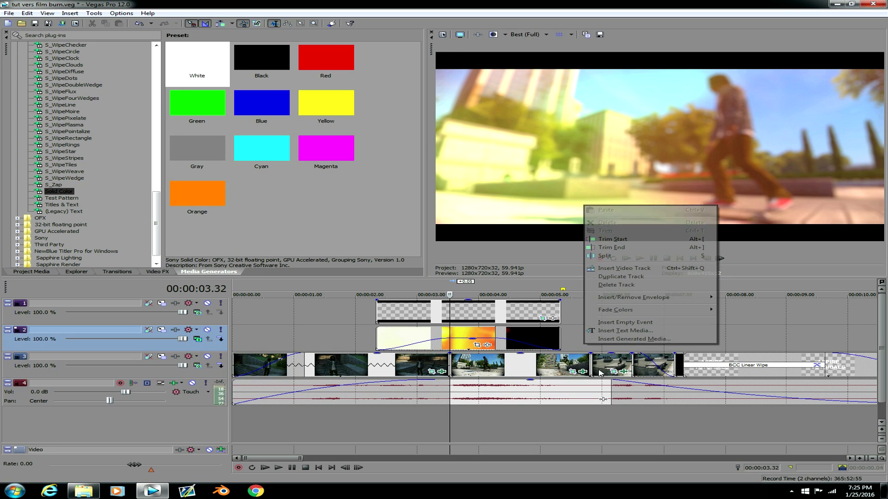
left_click(638, 270)
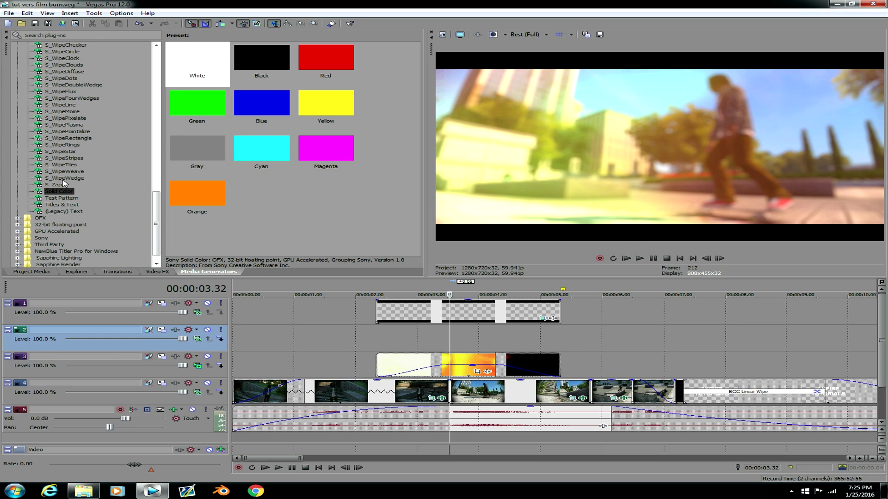
left_click_drag(188, 67, 432, 344)
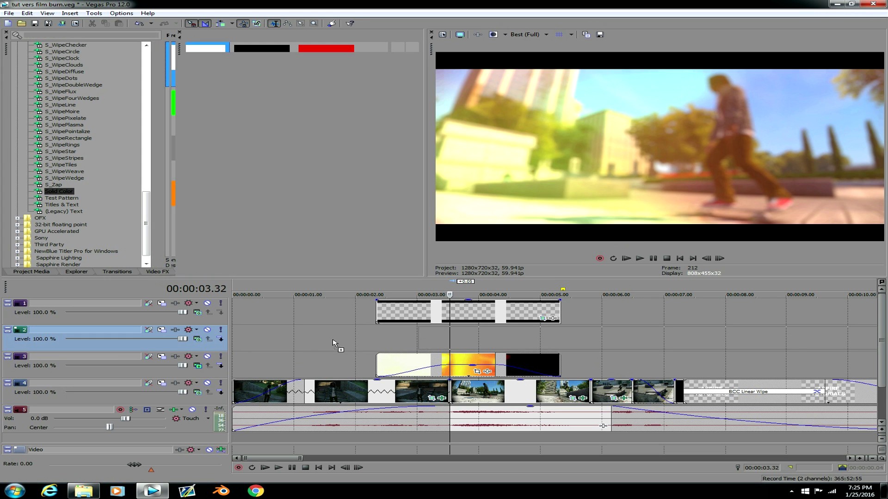
Change the white track's compositing mode from Add to another mode and nudge the clip earlier
left_click(198, 340)
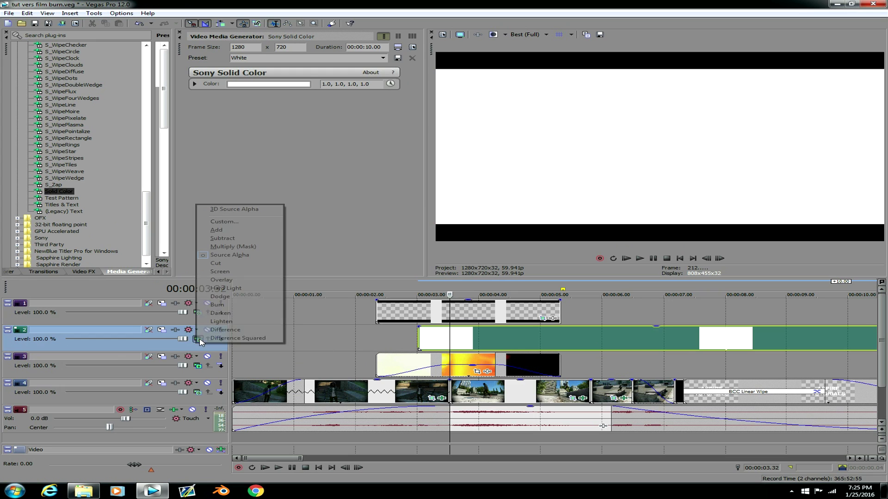
left_click(218, 231)
left_click(197, 340)
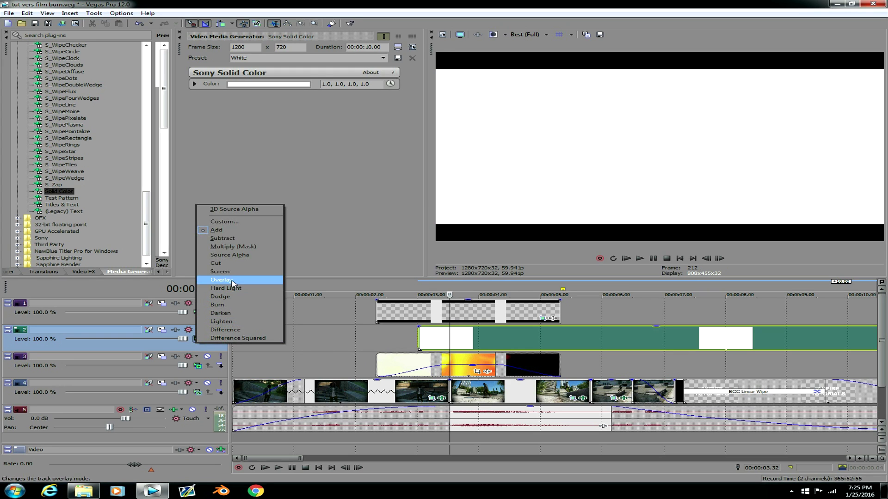
left_click(254, 249)
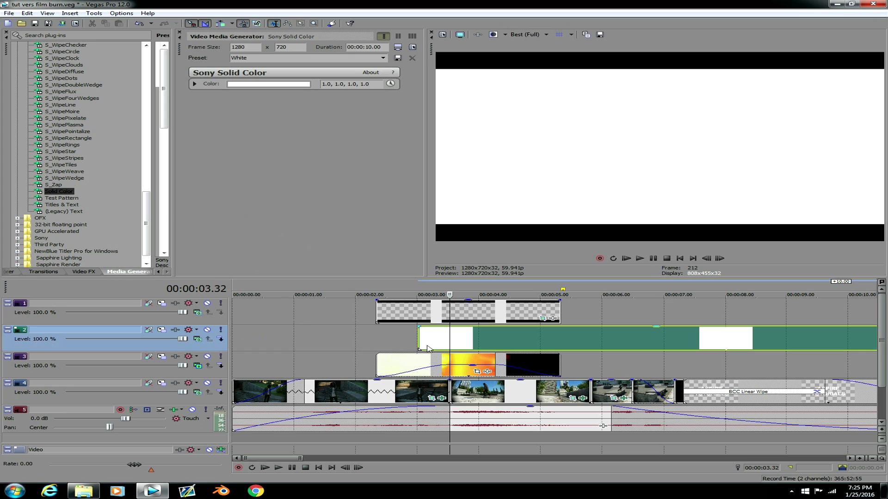
left_click_drag(437, 348, 427, 344)
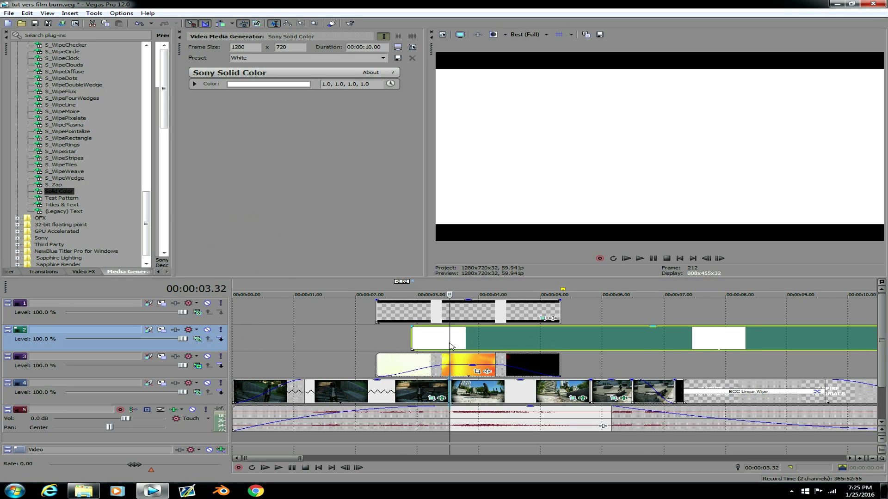
Trim the white clip to a brief flash around 2.5–4.2 seconds with a fade-out
scroll(530, 347, "down", 5)
left_click_drag(497, 341, 321, 341)
scroll(321, 341, "up", 5)
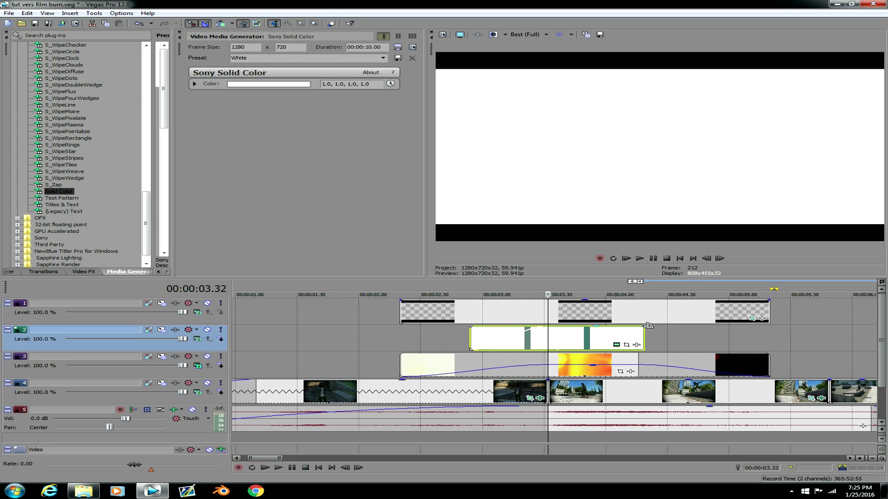
left_click_drag(647, 326, 553, 335)
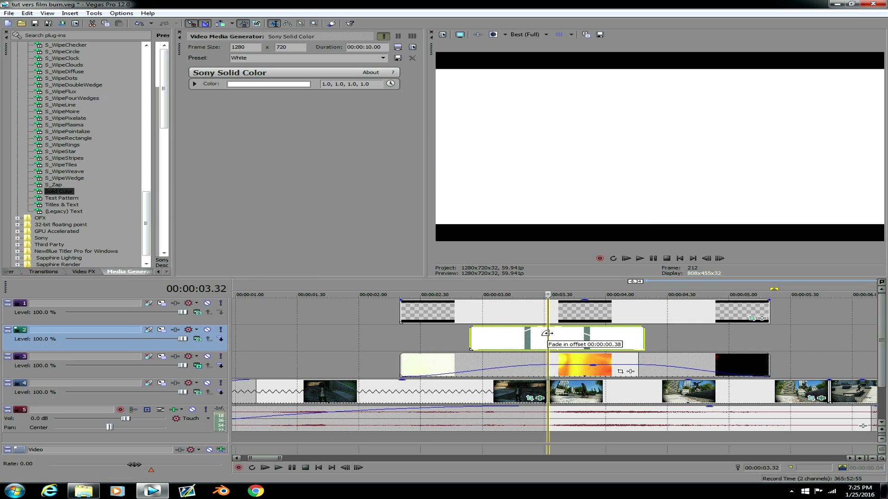
Save the project and preview the footage leading into the flash
left_click(10, 13)
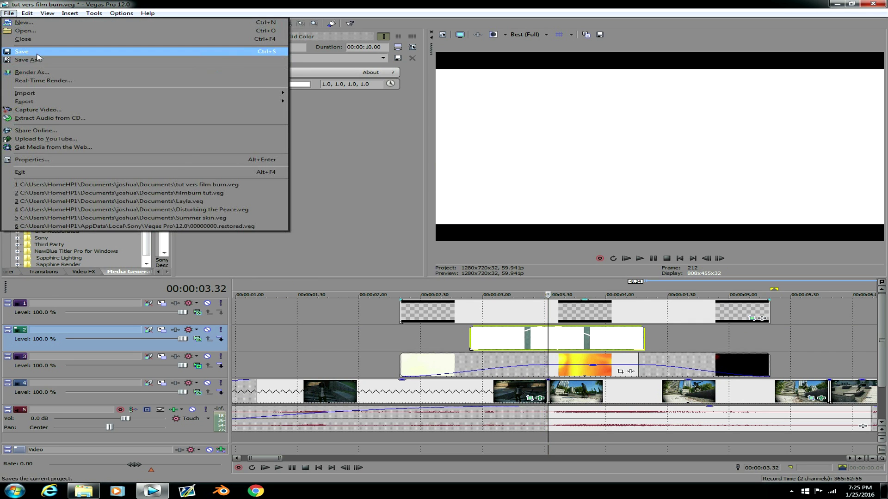
left_click(9, 13)
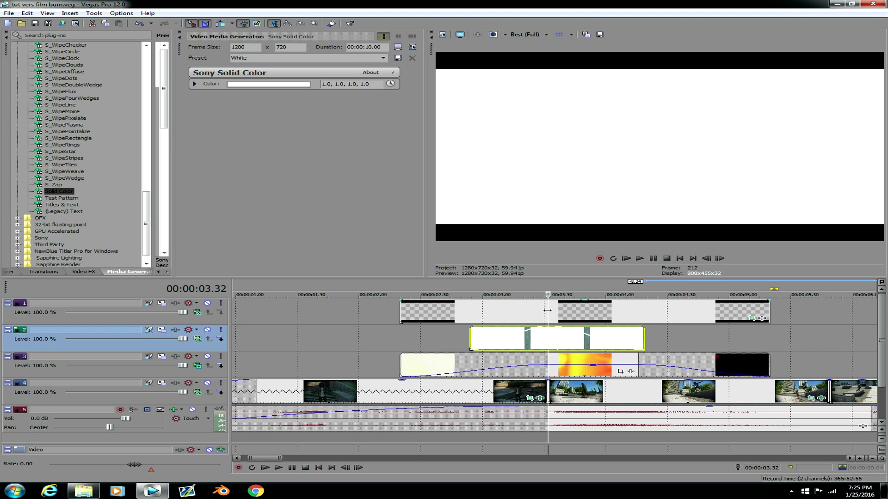
left_click_drag(547, 315, 652, 334)
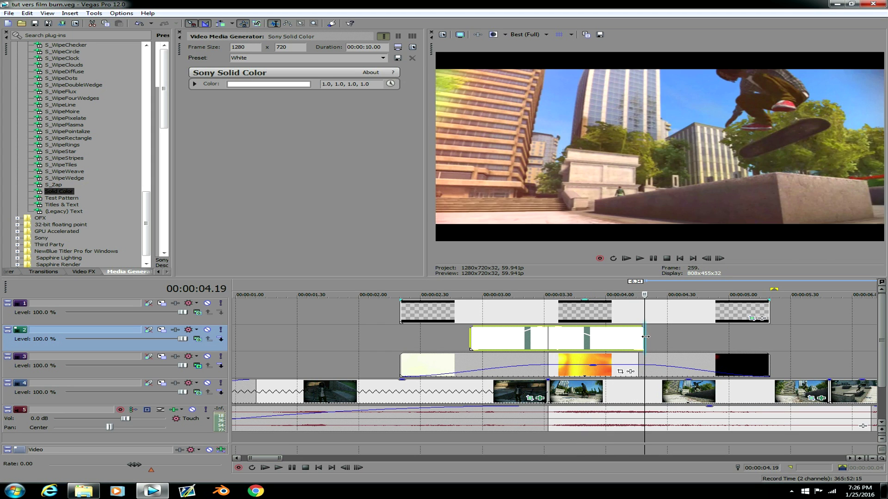
scroll(472, 379, "down", 5)
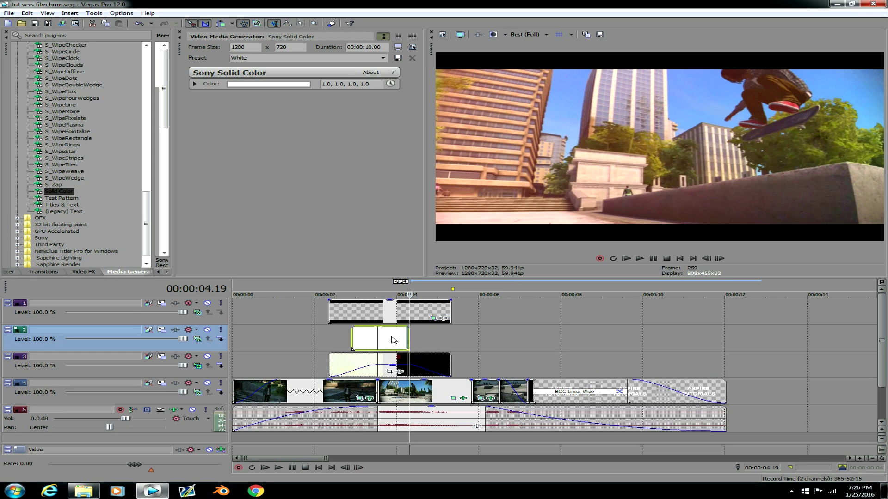
scroll(392, 340, "up", 5)
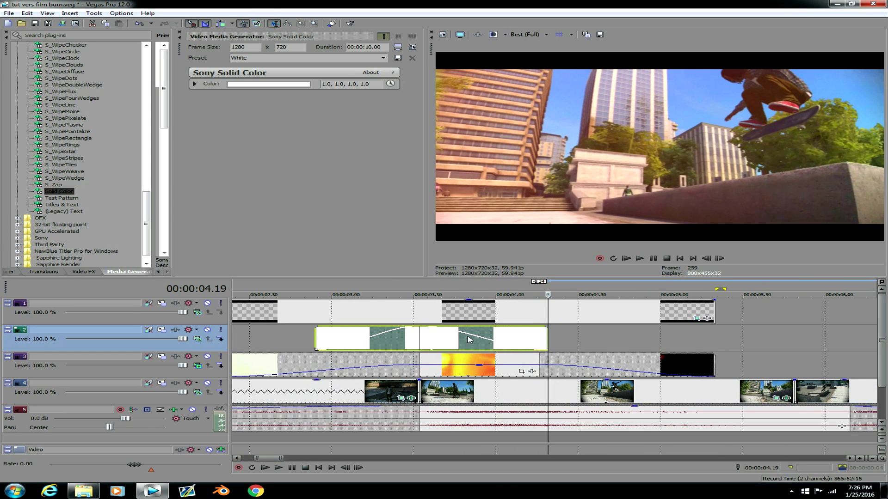
left_click(316, 336)
scroll(446, 357, "down", 5)
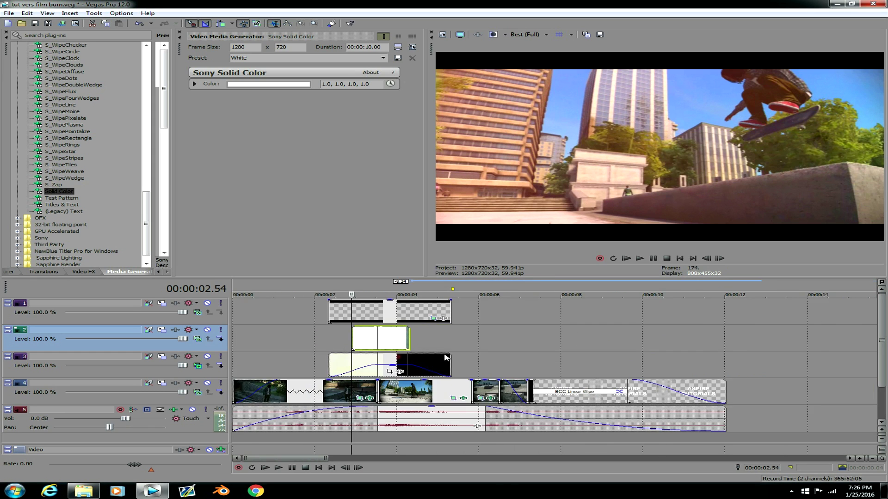
scroll(397, 364, "up", 5)
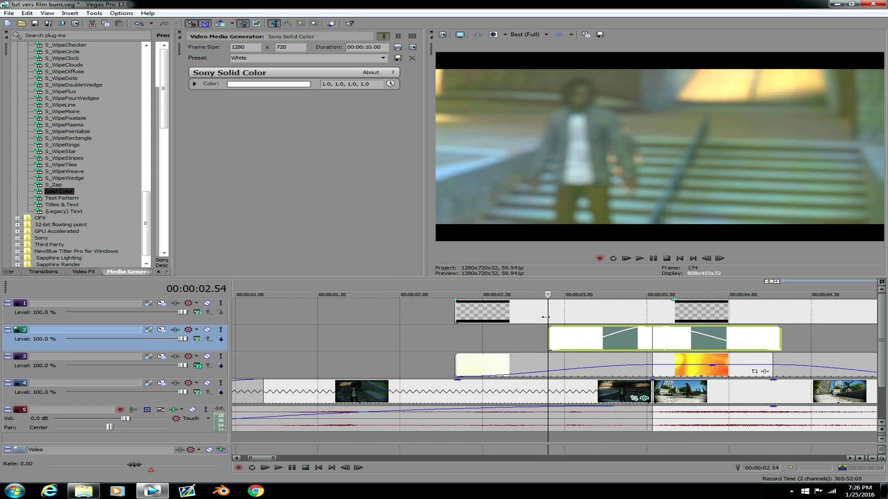
left_click_drag(546, 317, 786, 336)
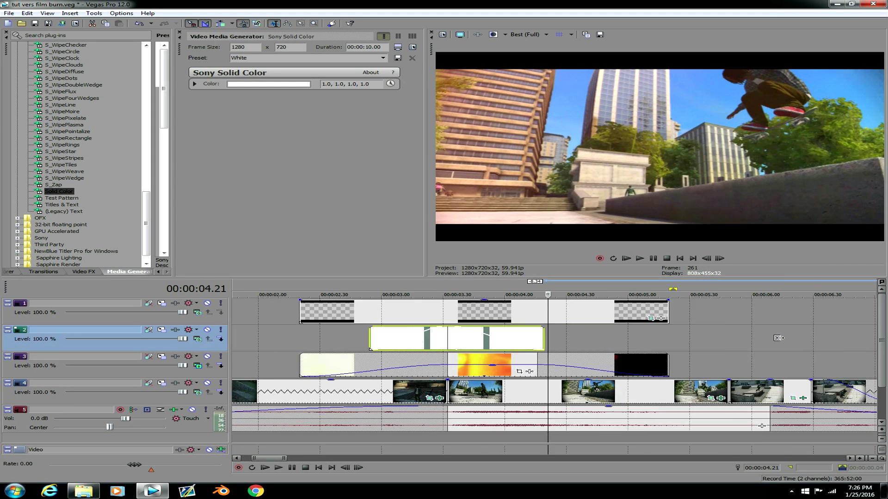